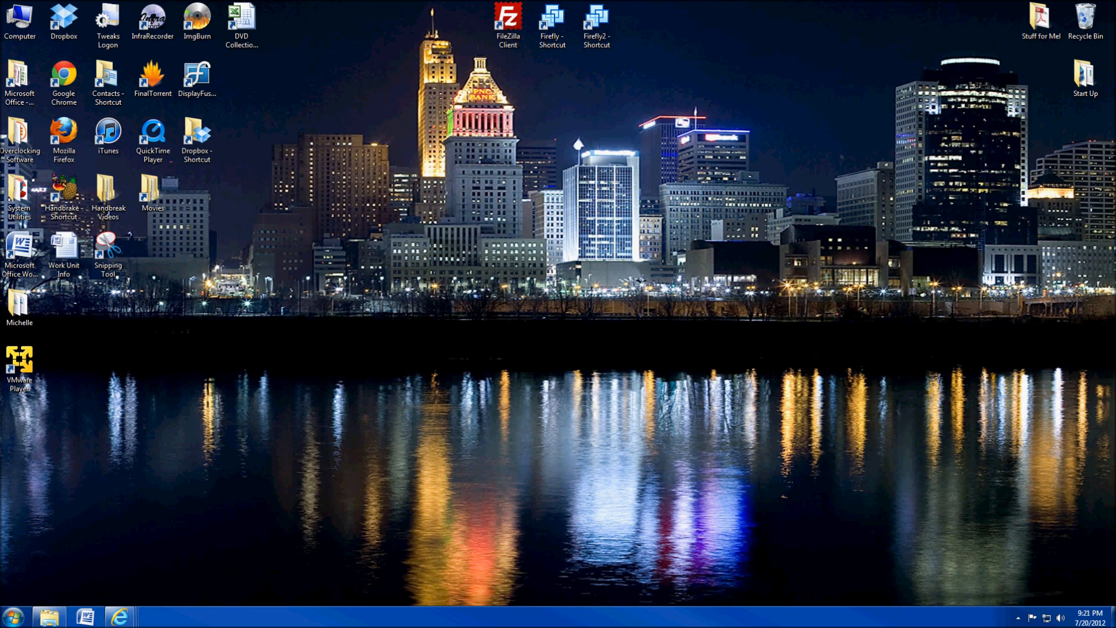
- Navigate from Computer into the Documents library's Virtual Machines folder
{"action": "double_click", "coordinate": [20, 19]}
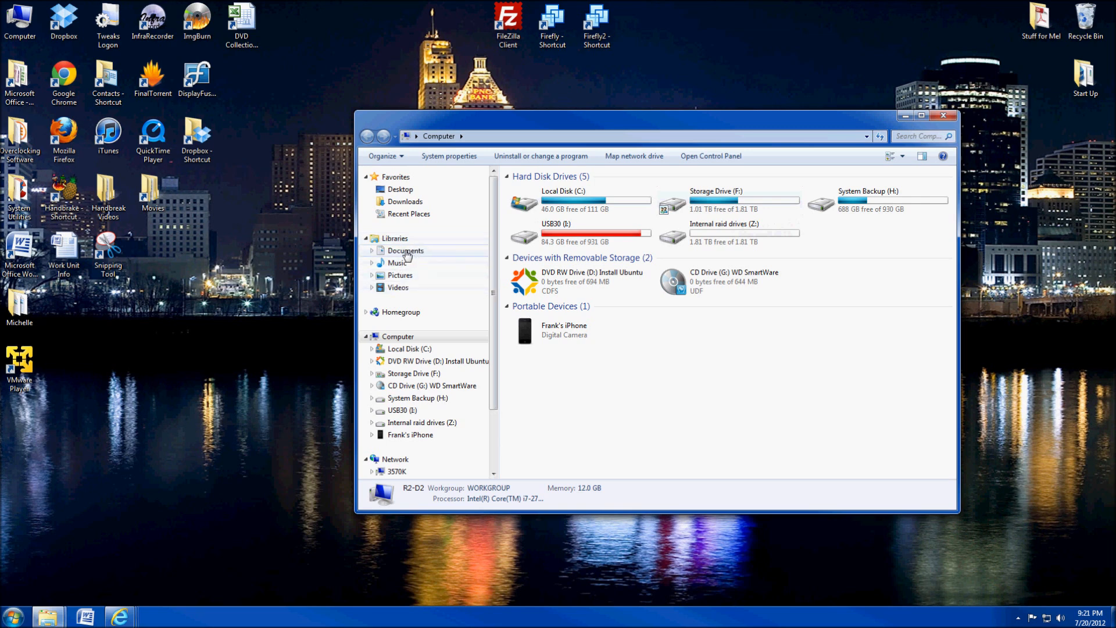
{"action": "left_click", "coordinate": [406, 251]}
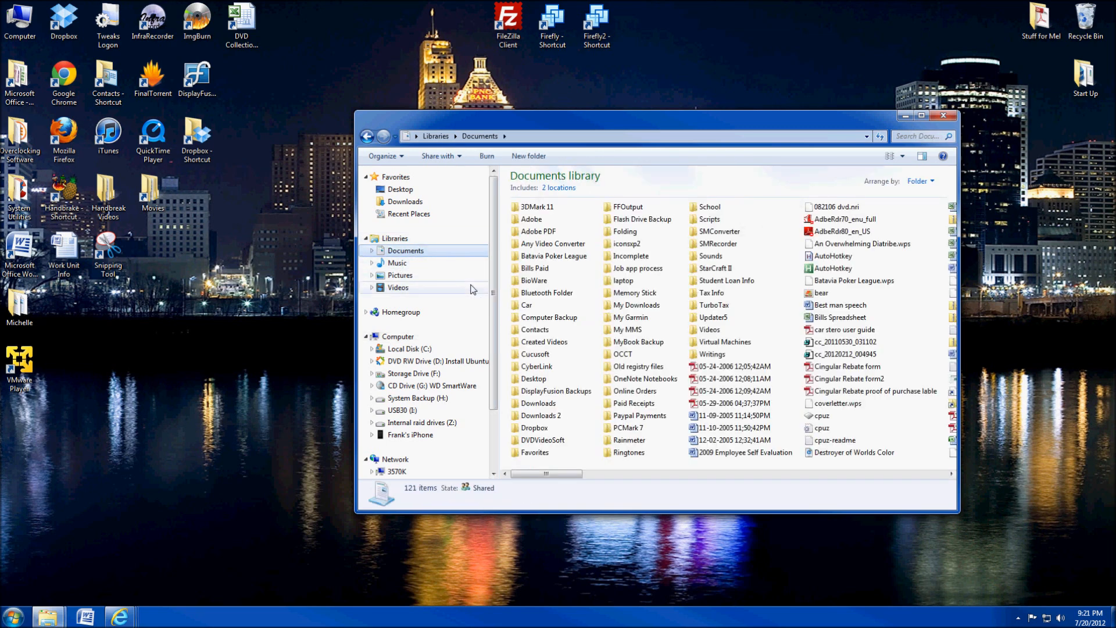
{"action": "double_click", "coordinate": [715, 343]}
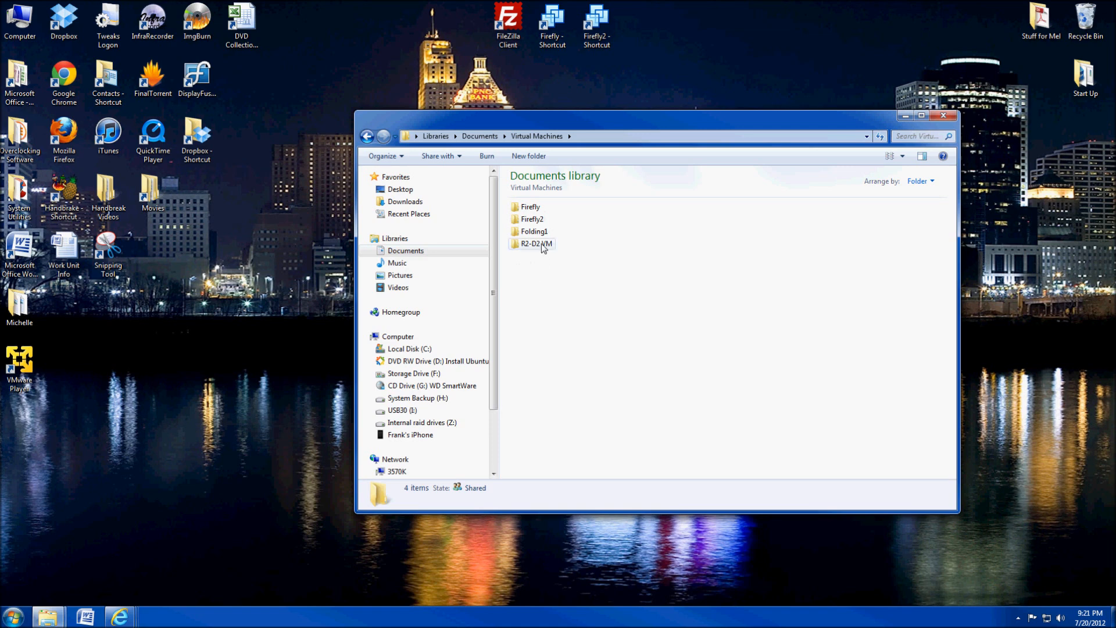
- Peek inside Folding1, return to Virtual Machines, then briefly select and deselect the VM folders
{"action": "double_click", "coordinate": [535, 231]}
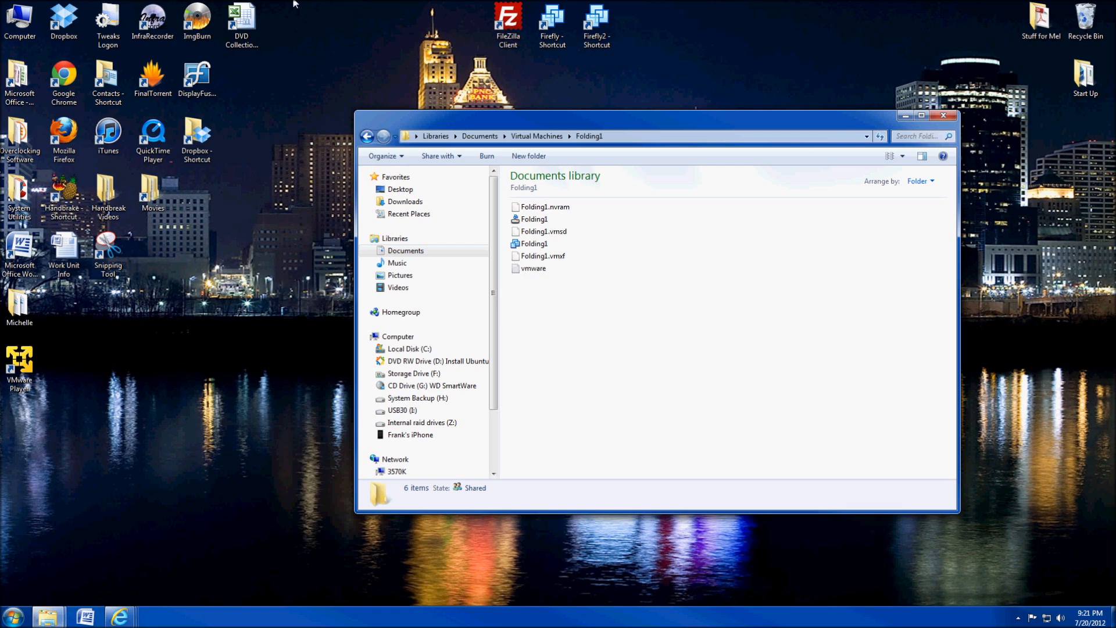
{"action": "left_click", "coordinate": [537, 137]}
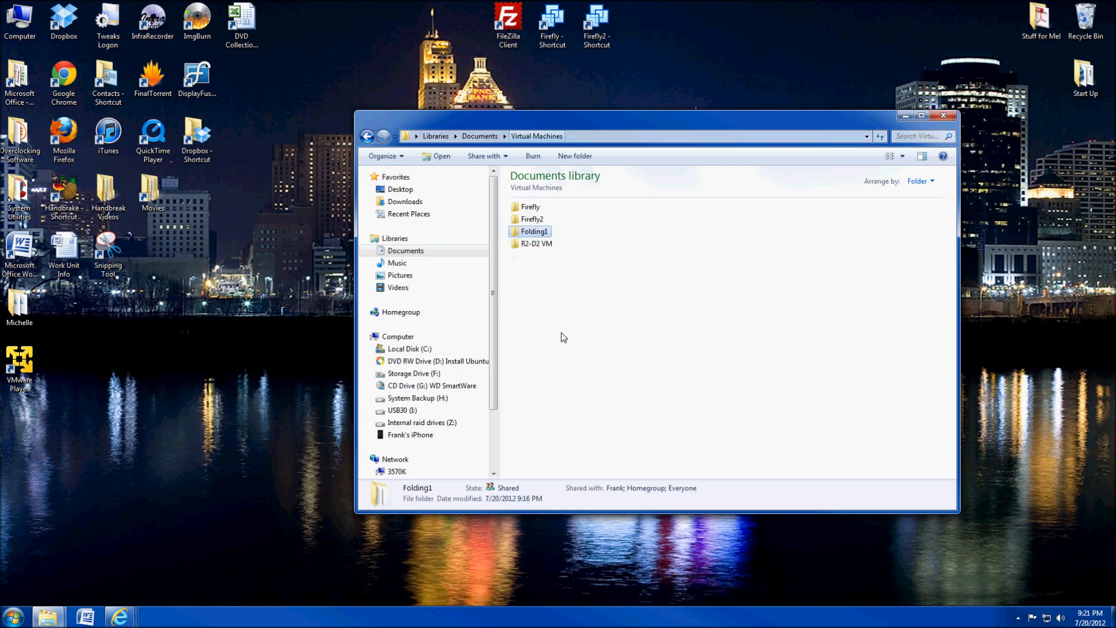
{"action": "mouse_move", "coordinate": [596, 284]}
{"action": "left_mouse_down"}
{"action": "mouse_move", "coordinate": [527, 232]}
{"action": "mouse_move", "coordinate": [521, 198]}
{"action": "left_mouse_up"}
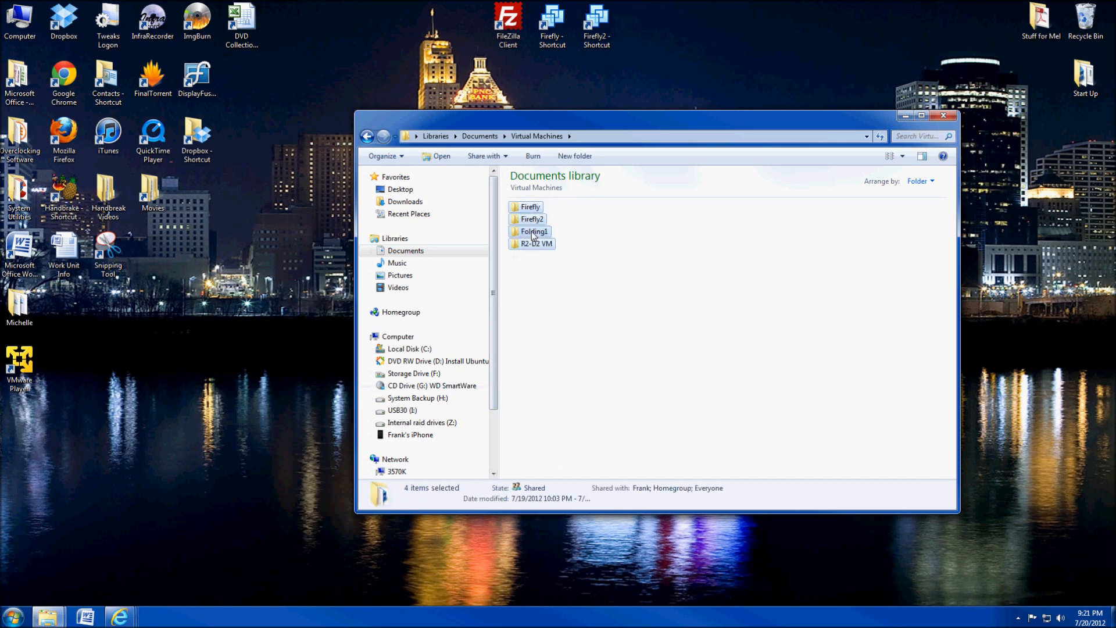
{"action": "left_click", "coordinate": [541, 312]}
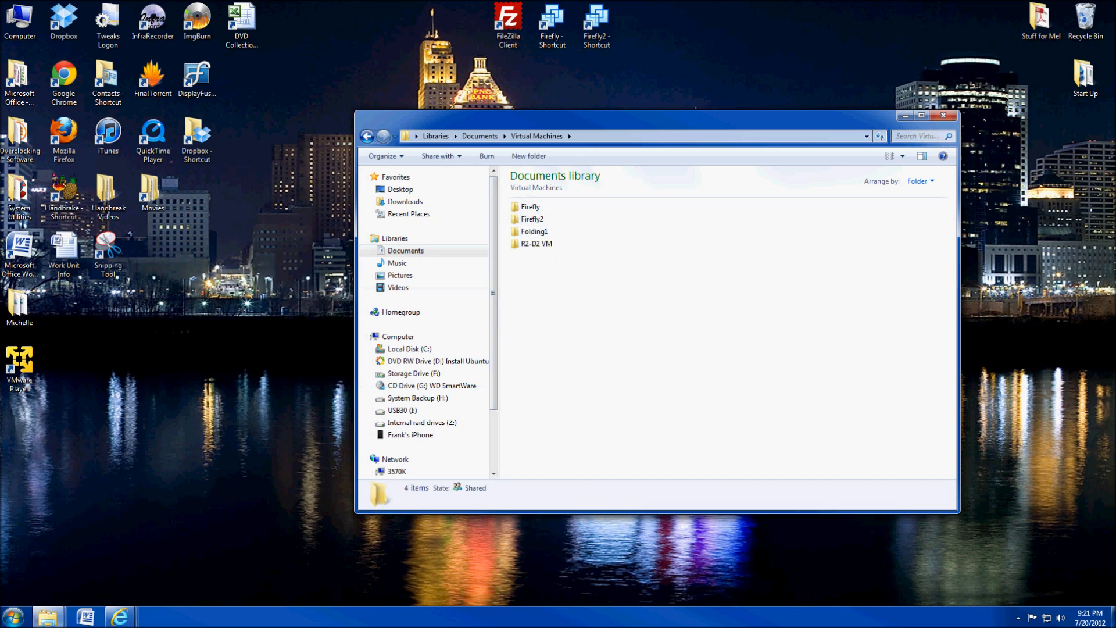
{"action": "left_click", "coordinate": [13, 617]}
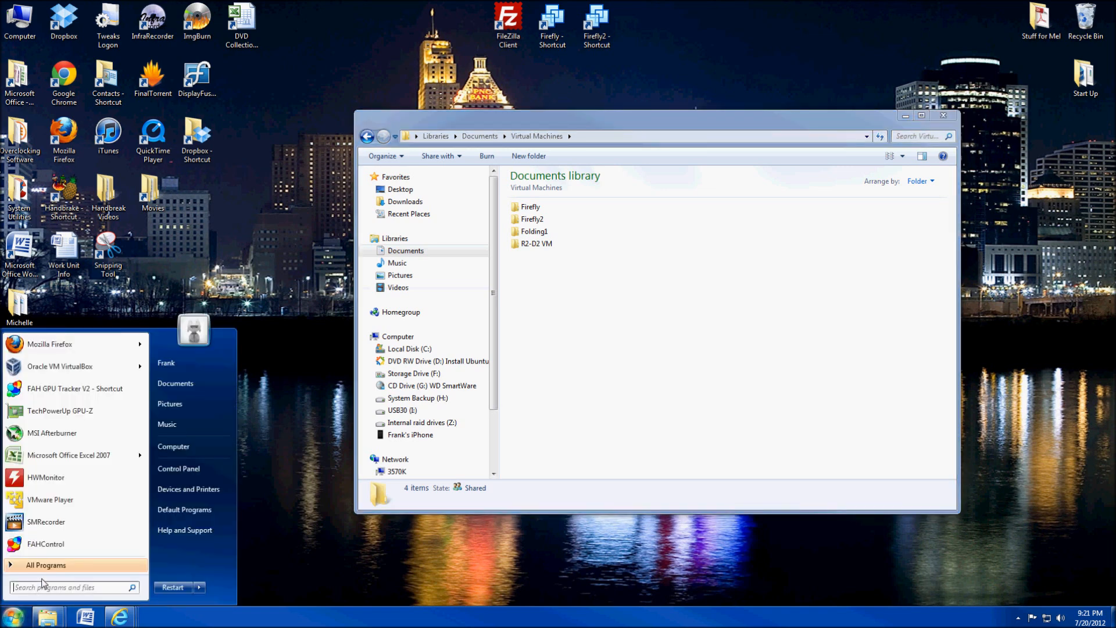
{"action": "type", "text": "f"}
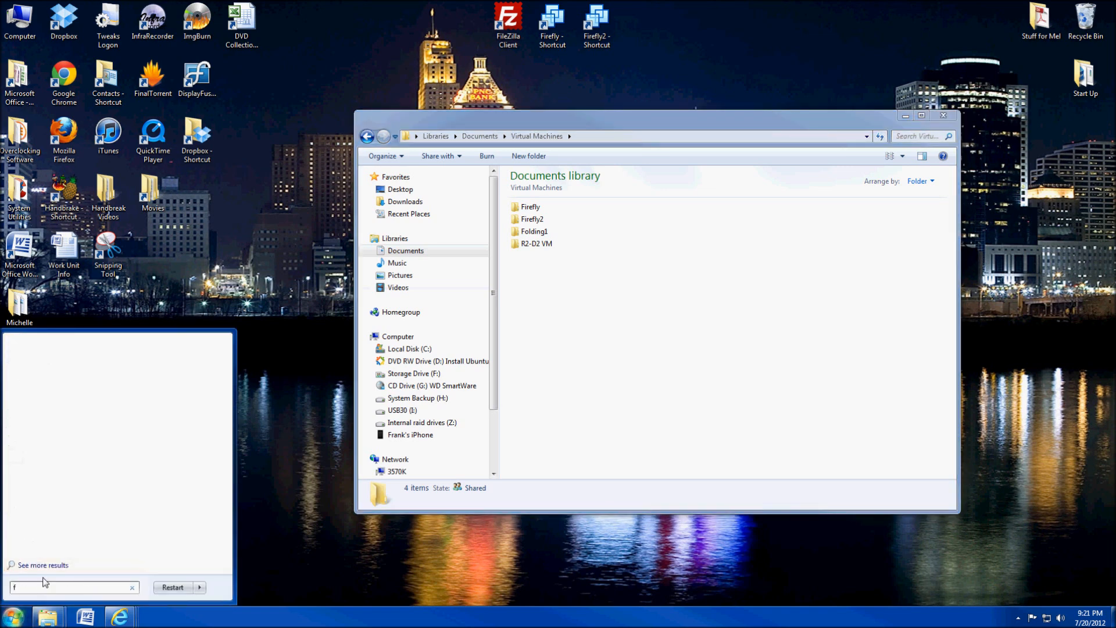
{"action": "type", "text": "olding1"}
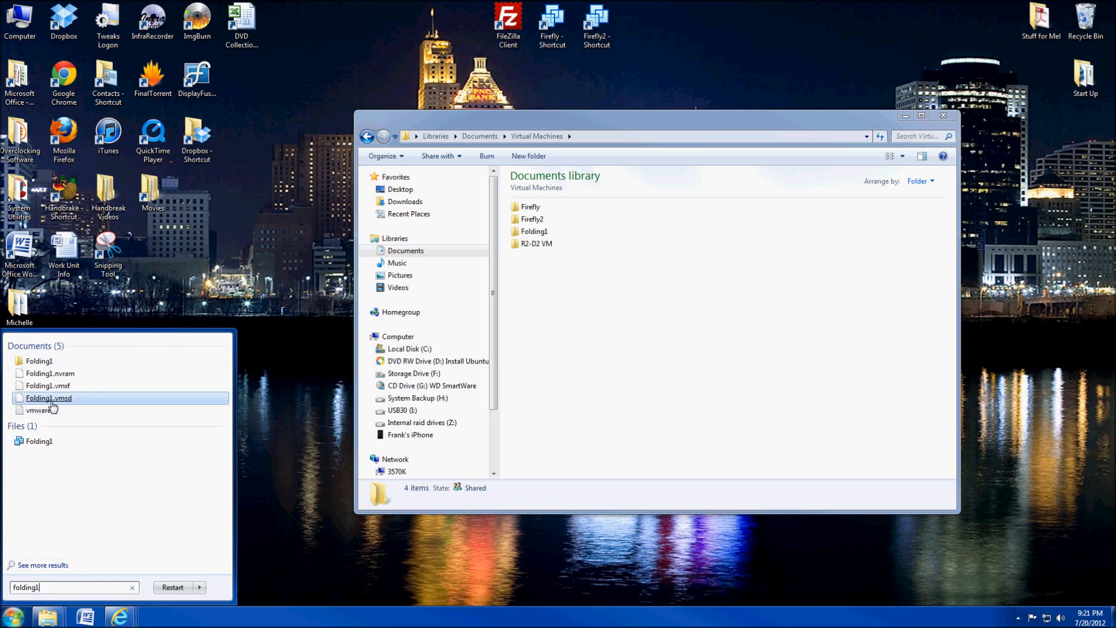
{"action": "left_click", "coordinate": [40, 362]}
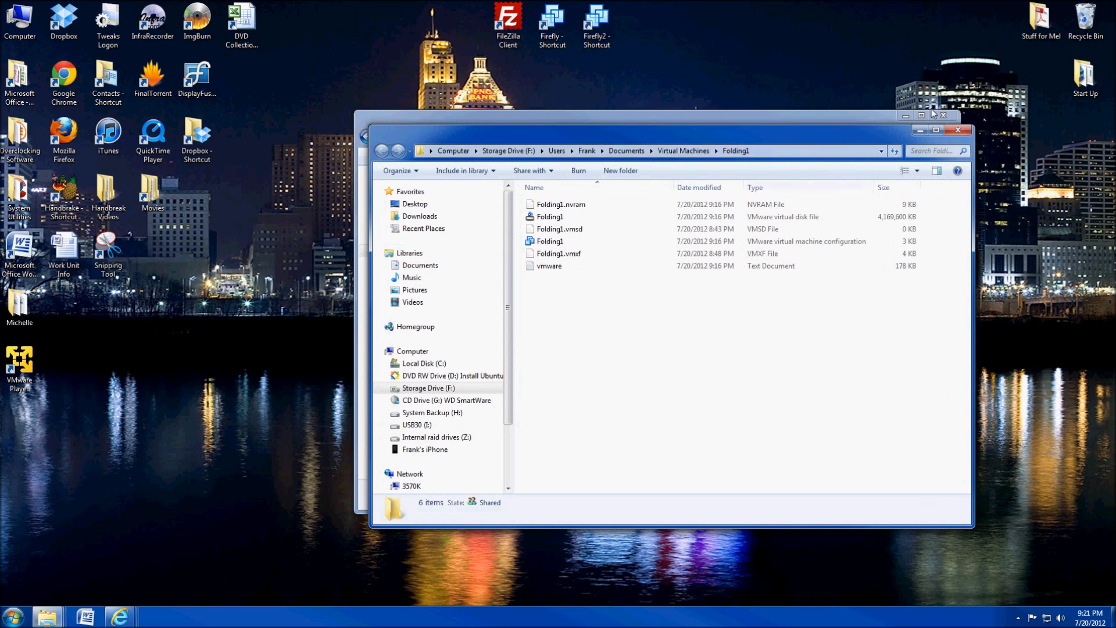
{"action": "left_click", "coordinate": [959, 131]}
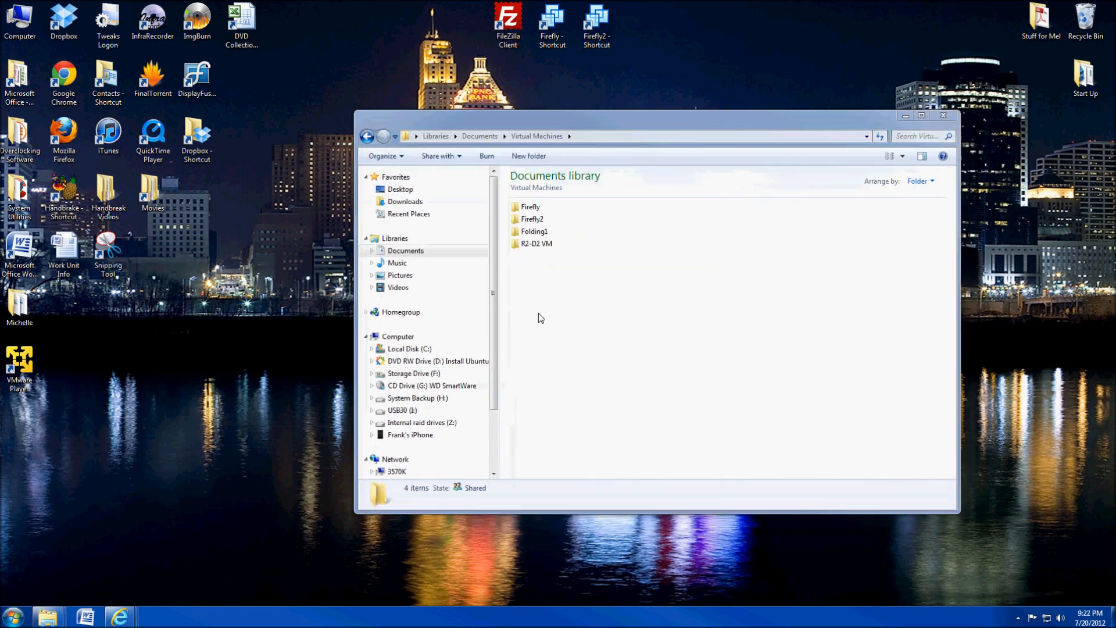
- Send the Folding1 .vmx configuration file to the desktop as a shortcut and close the folder window
{"action": "double_click", "coordinate": [534, 231]}
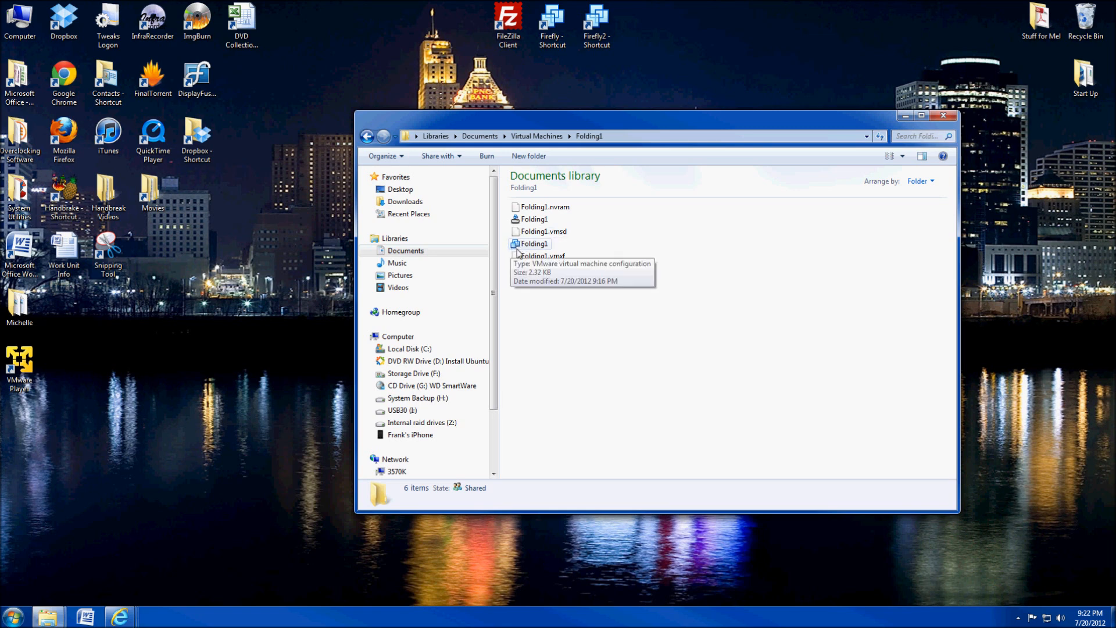
{"action": "right_click", "coordinate": [533, 244]}
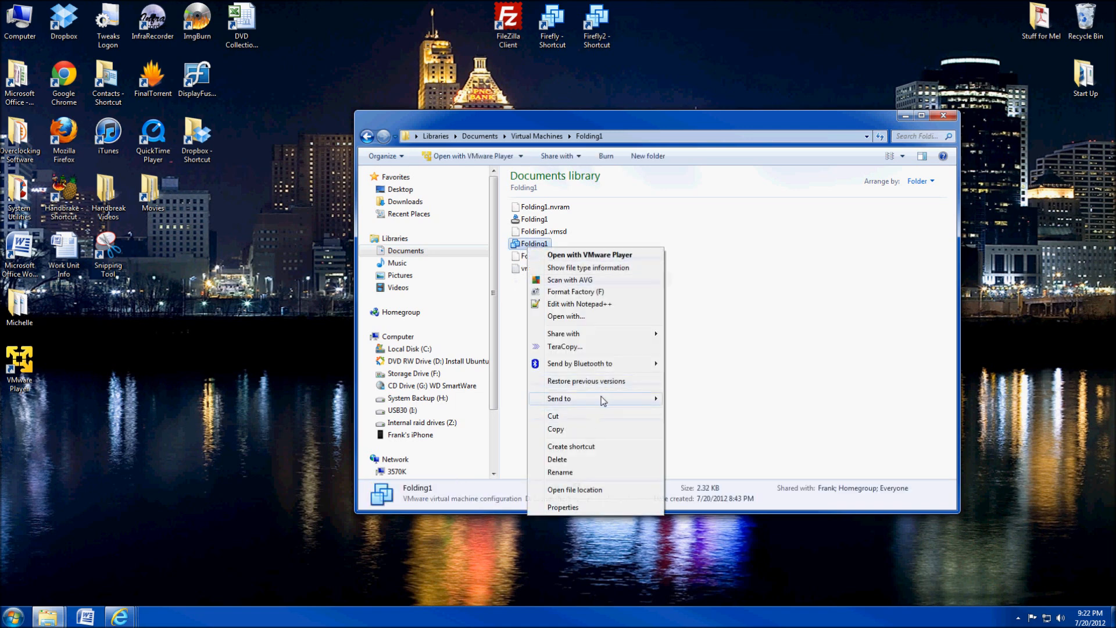
{"action": "mouse_move", "coordinate": [593, 399]}
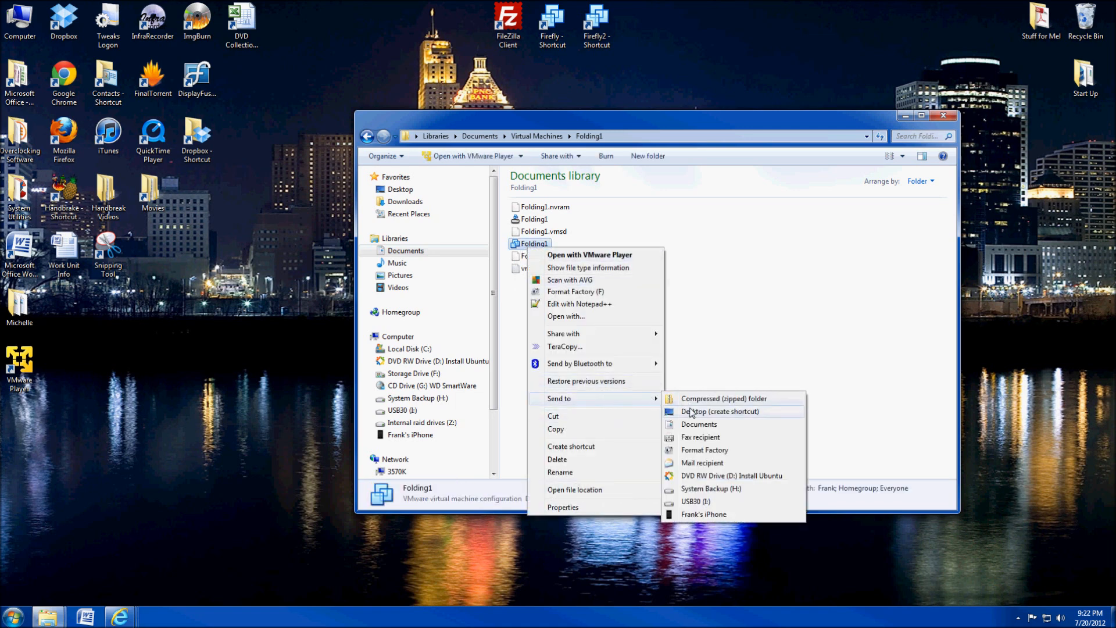
{"action": "left_click", "coordinate": [692, 413]}
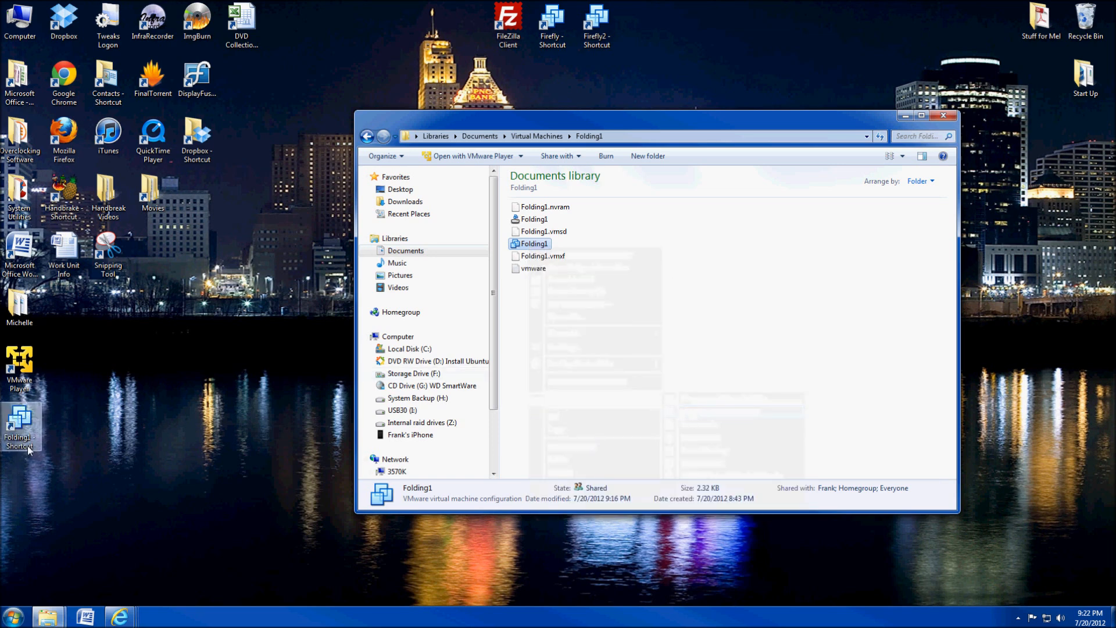
{"action": "left_click", "coordinate": [948, 117]}
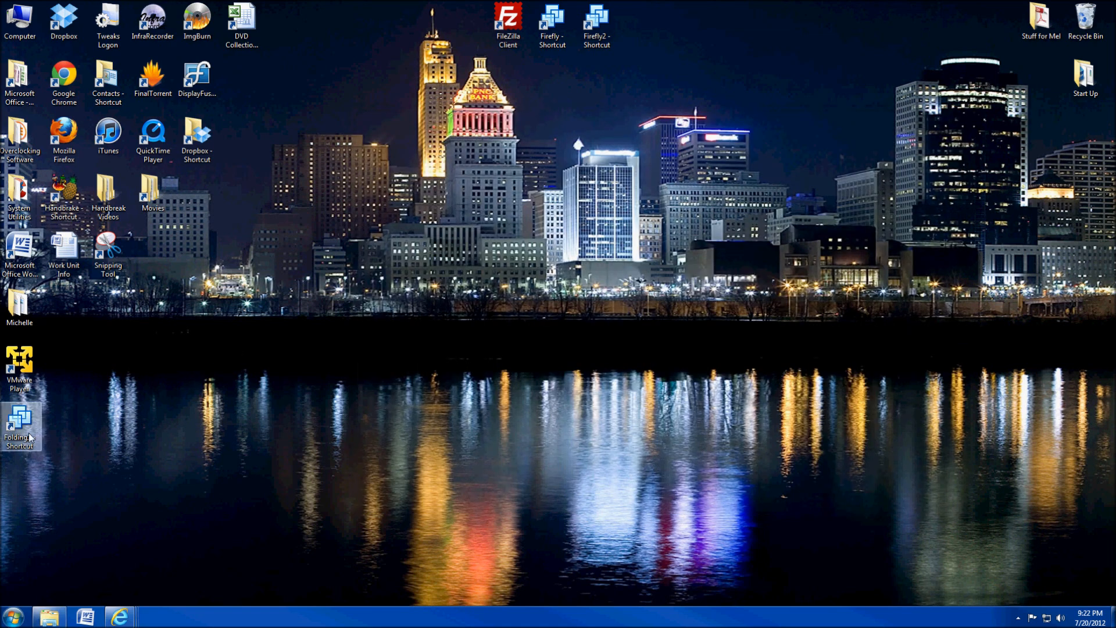
- Explore the Startup folder from Start > All Programs, showing it empty
{"action": "left_click", "coordinate": [13, 618]}
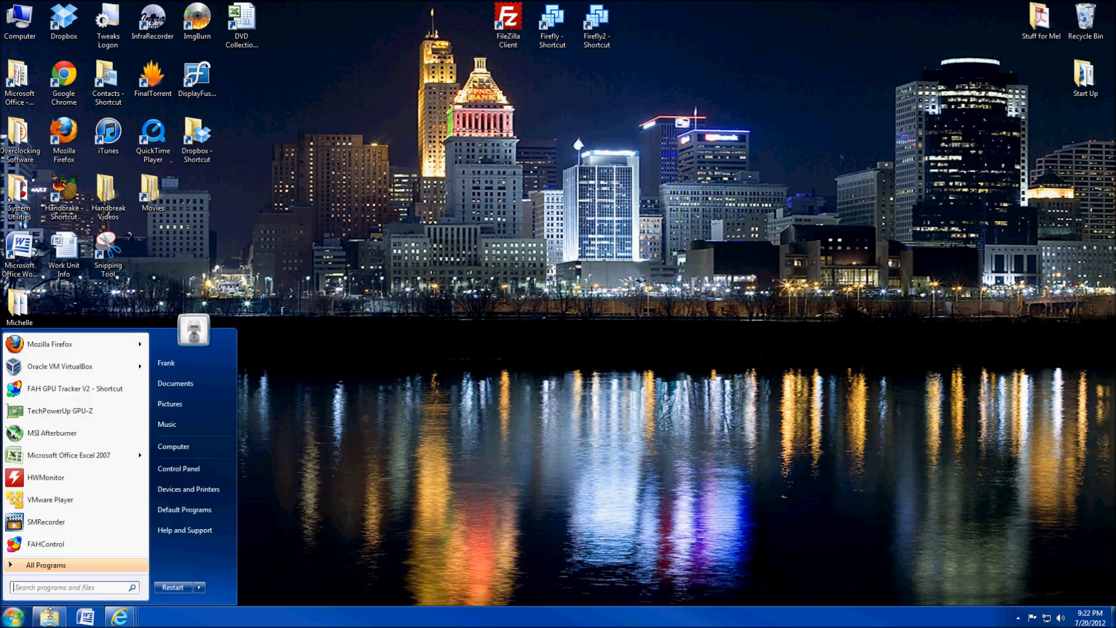
{"action": "left_click", "coordinate": [75, 565]}
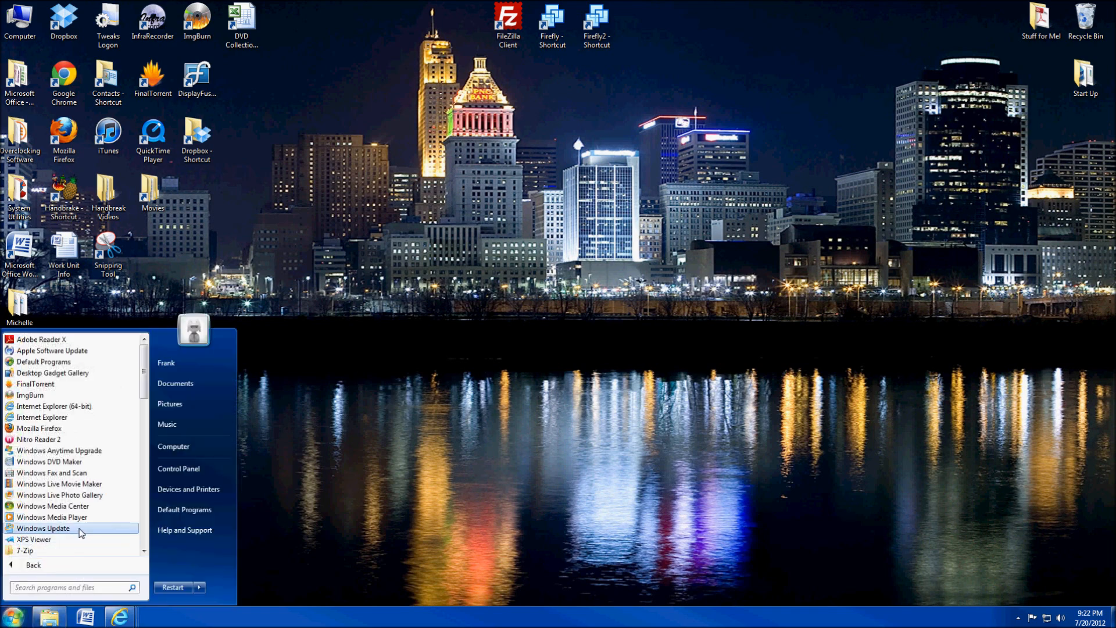
{"action": "scroll", "coordinate": [80, 532], "scroll_direction": "down", "scroll_amount": 5}
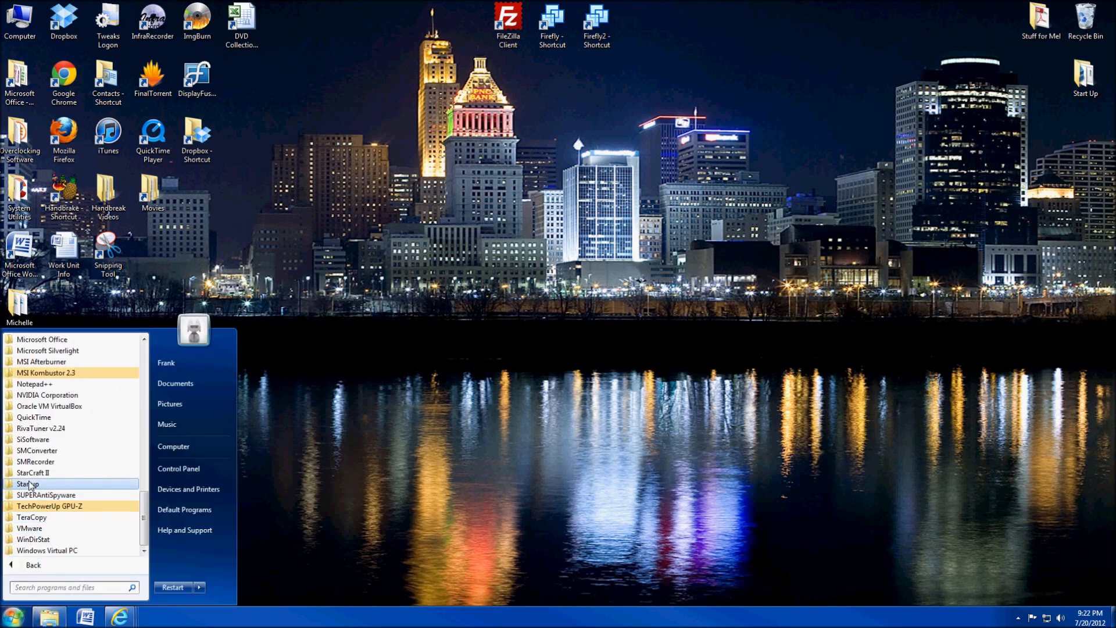
{"action": "right_click", "coordinate": [29, 485]}
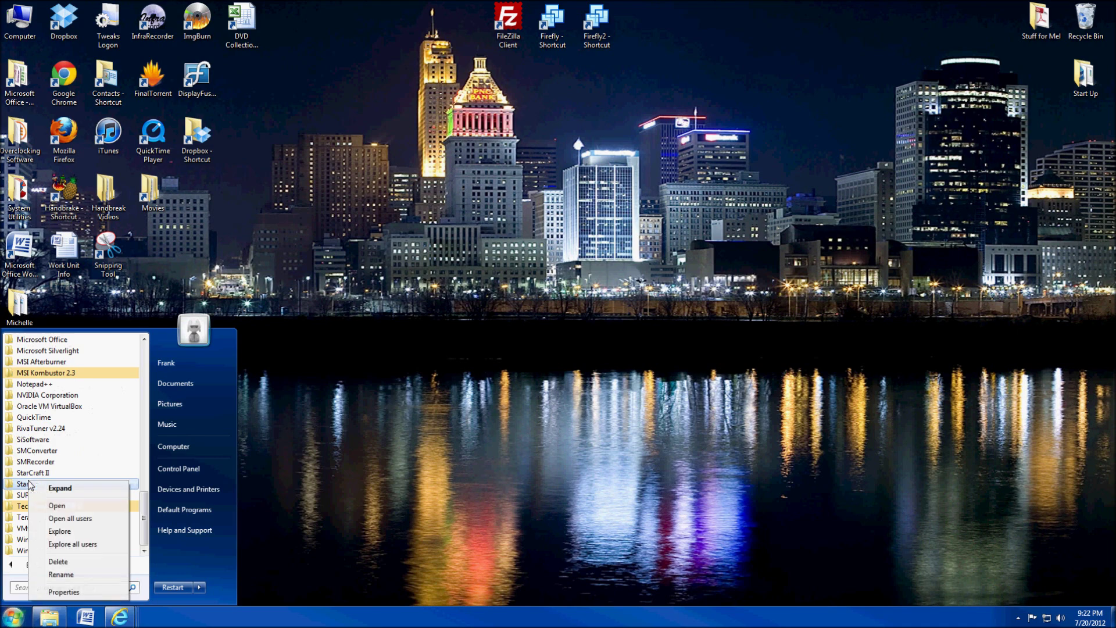
{"action": "left_click", "coordinate": [59, 531]}
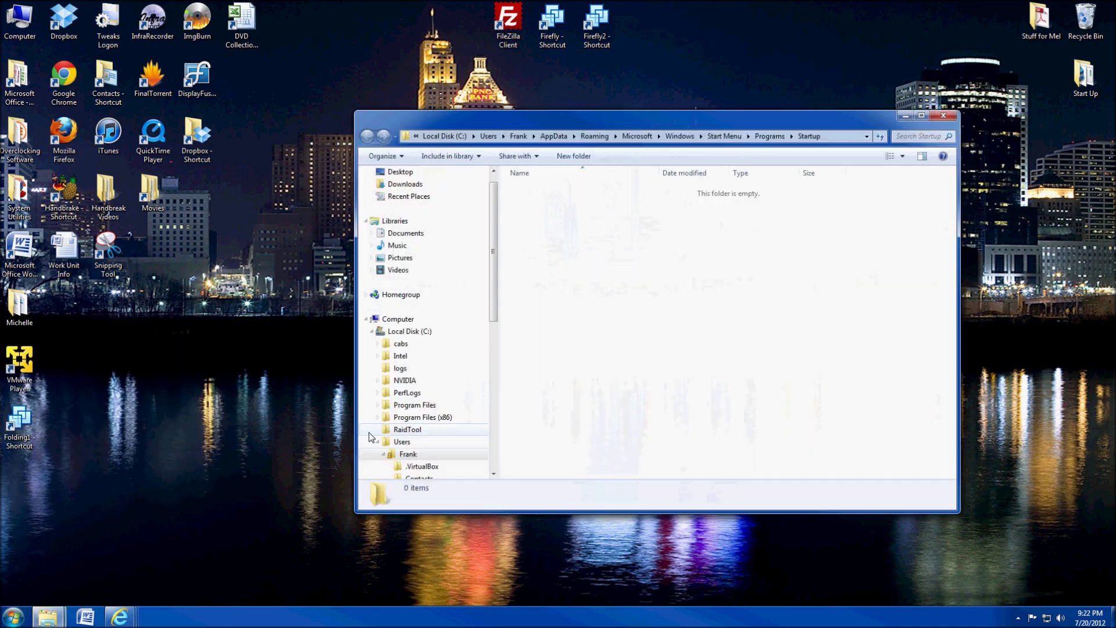
- Copy the Folding1 desktop shortcut into the Startup folder and close the window
{"action": "right_click", "coordinate": [17, 427]}
{"action": "left_click", "coordinate": [79, 359]}
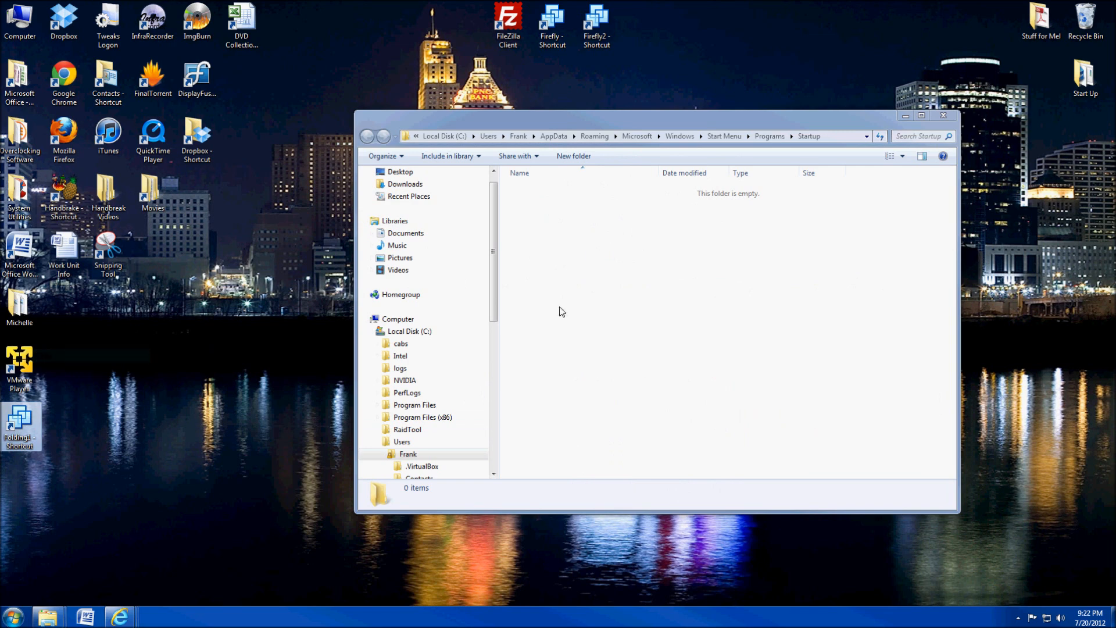
{"action": "right_click", "coordinate": [592, 234]}
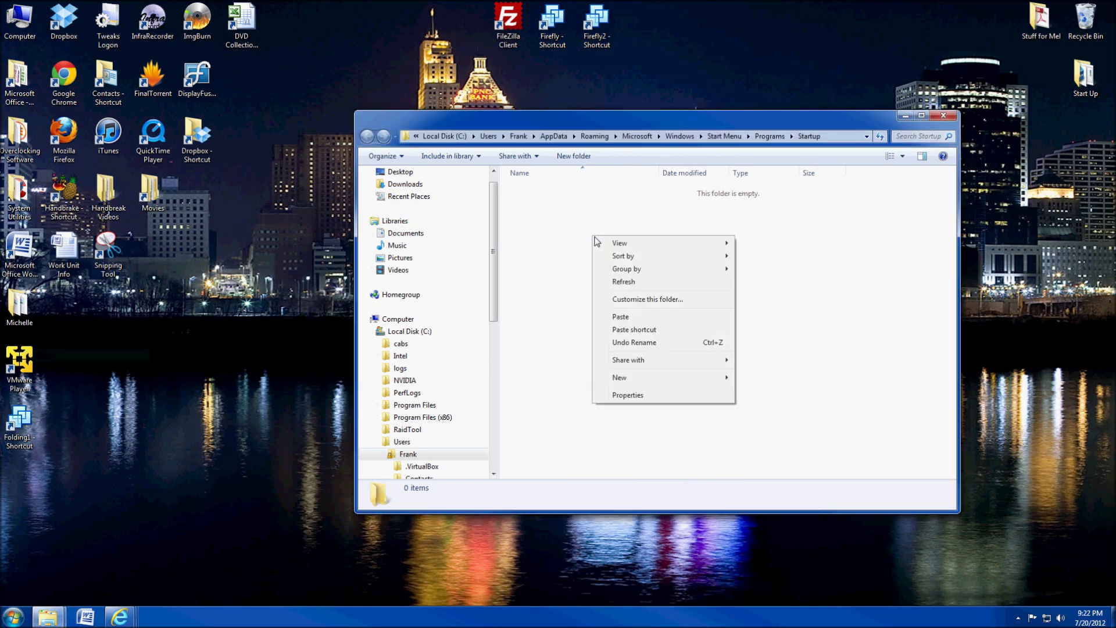
{"action": "left_click", "coordinate": [633, 319]}
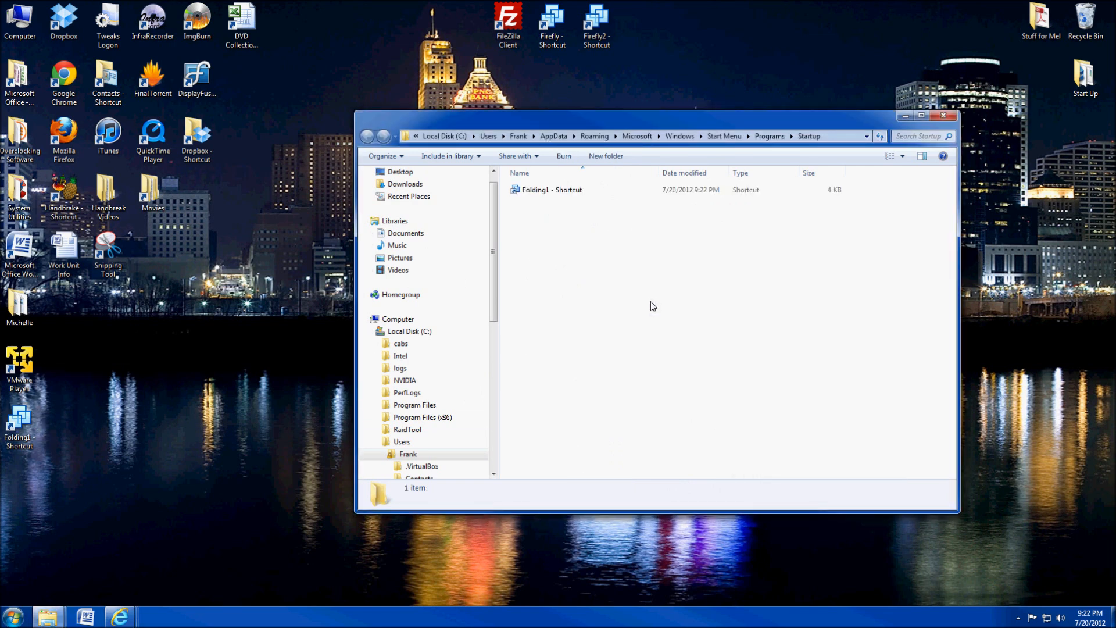
{"action": "left_click", "coordinate": [947, 117]}
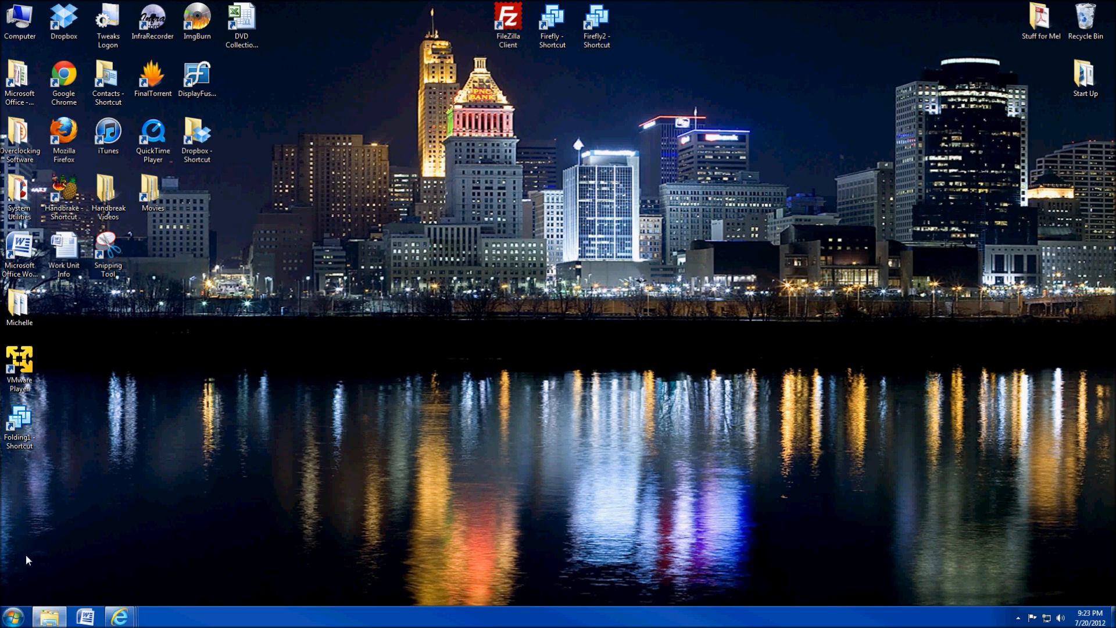
- Expand the Startup folder under Start > All Programs to reveal Folding1 - Shortcut
{"action": "left_click", "coordinate": [13, 617]}
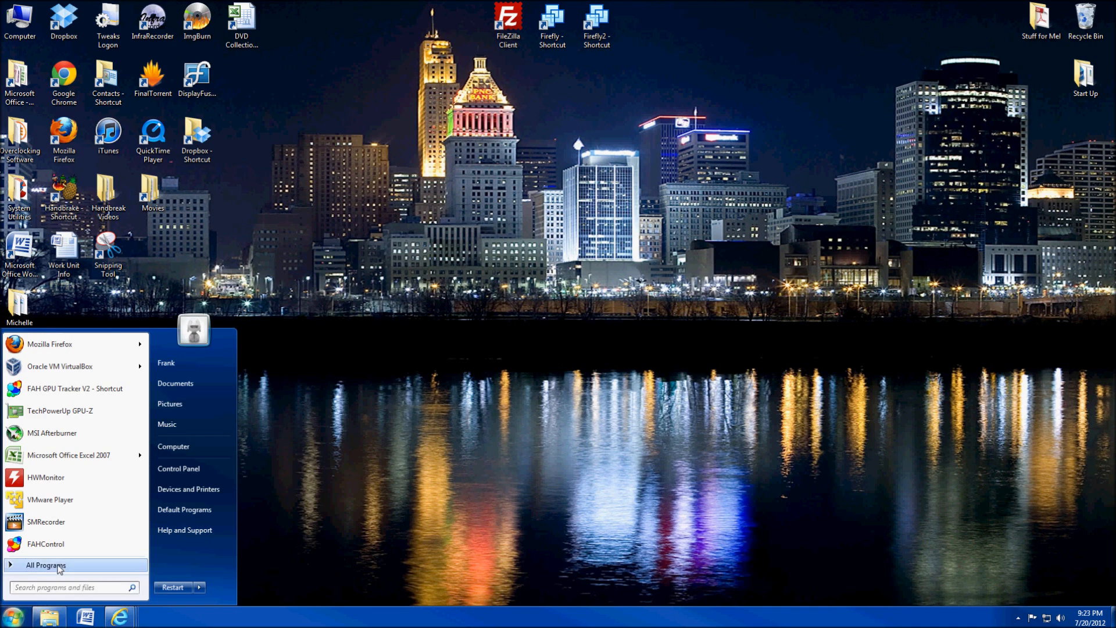
{"action": "left_click", "coordinate": [46, 565]}
{"action": "right_click", "coordinate": [28, 484]}
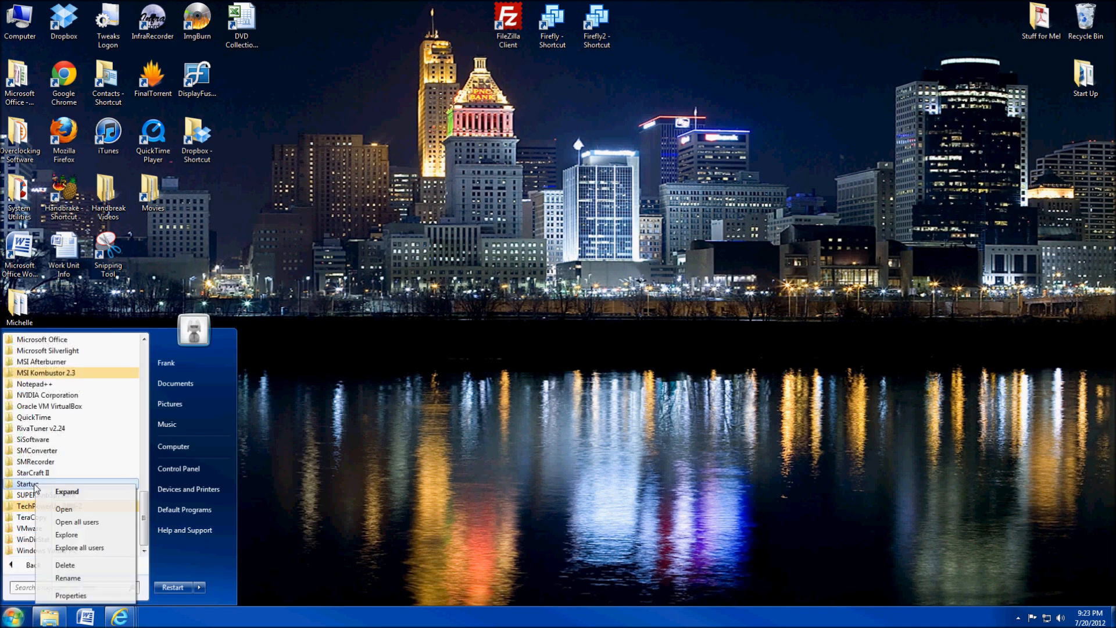
{"action": "left_click", "coordinate": [66, 492]}
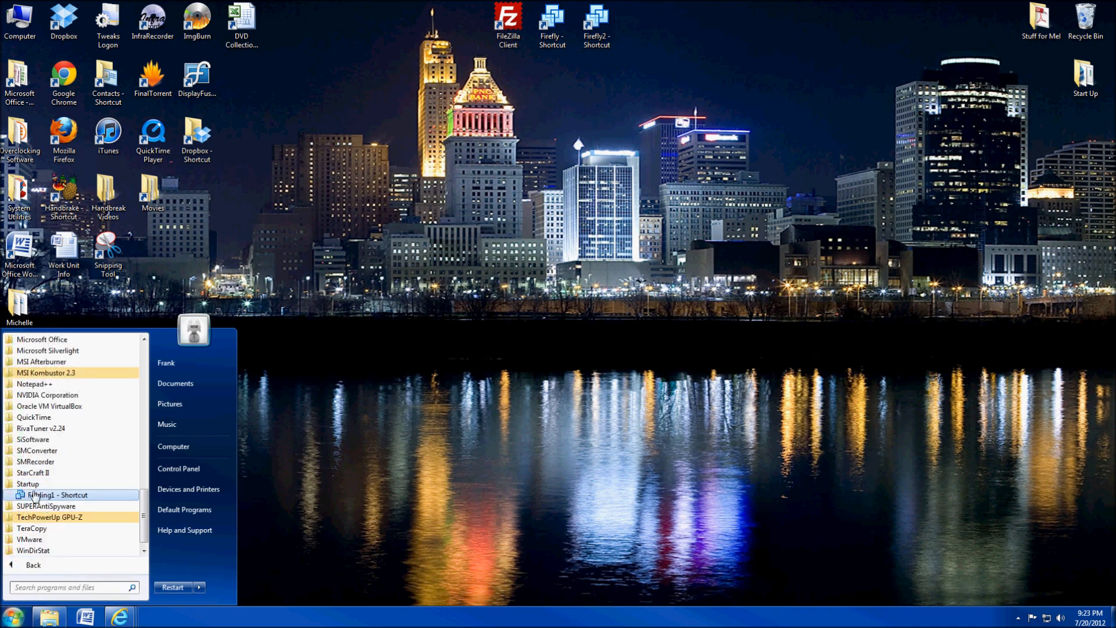
- Delete Folding1 - Shortcut to the Recycle Bin, leaving Startup empty, and close the Start menu
{"action": "right_click", "coordinate": [45, 500]}
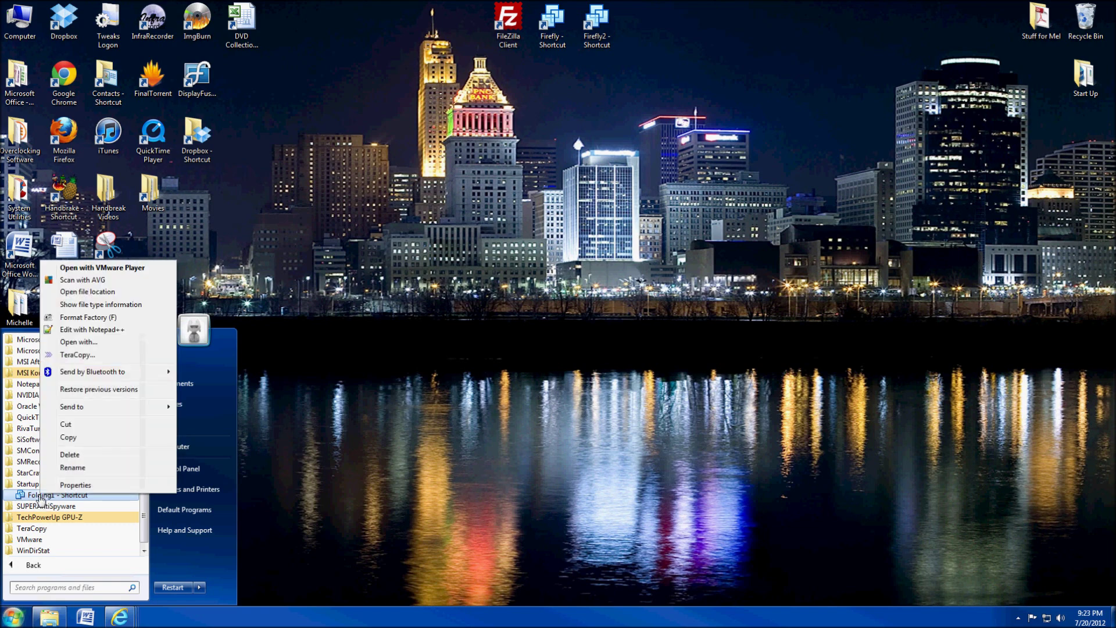
{"action": "left_click", "coordinate": [70, 454]}
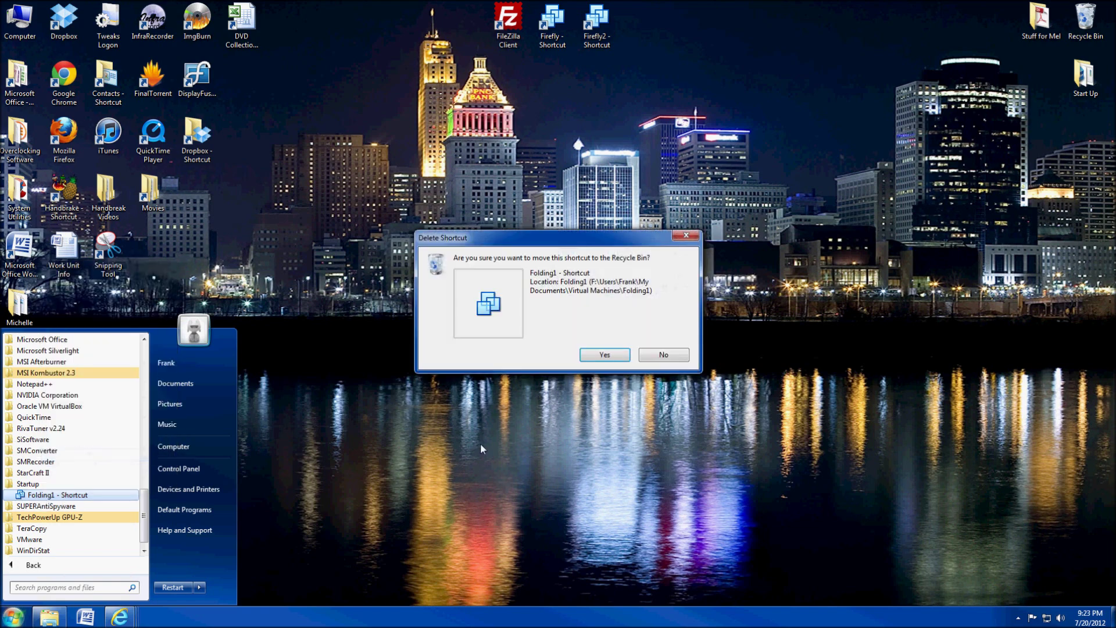
{"action": "left_click", "coordinate": [605, 355]}
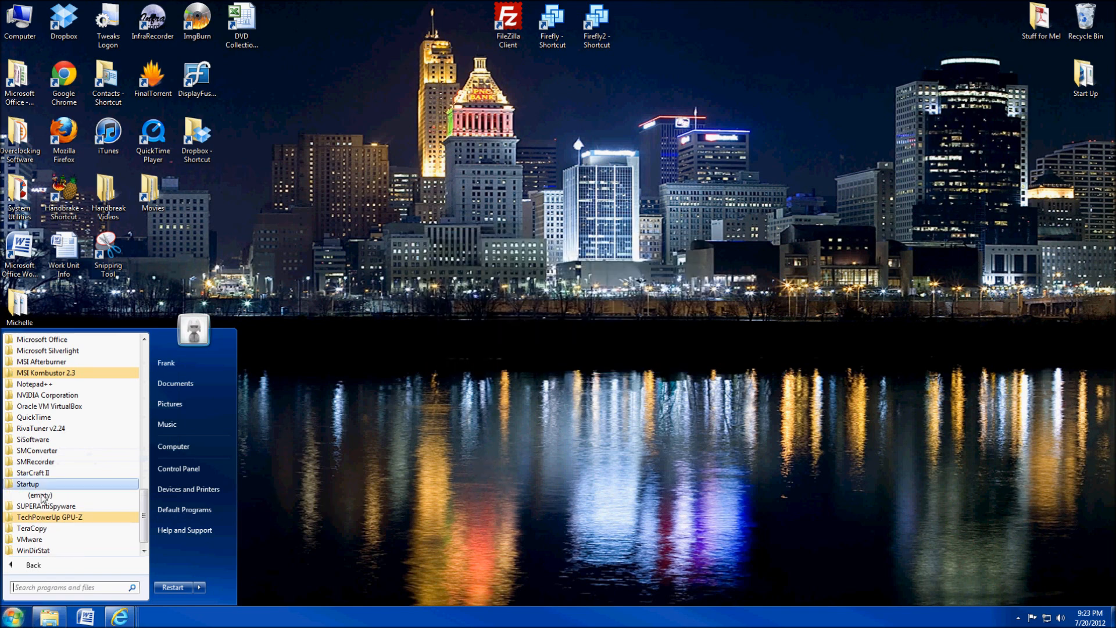
{"action": "left_click", "coordinate": [428, 410]}
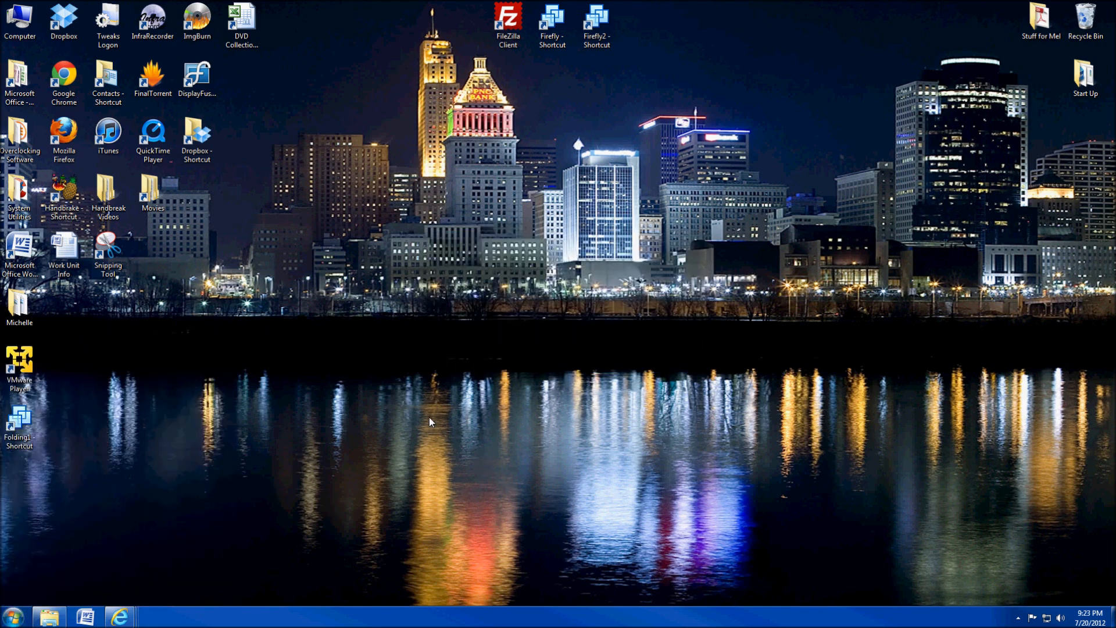